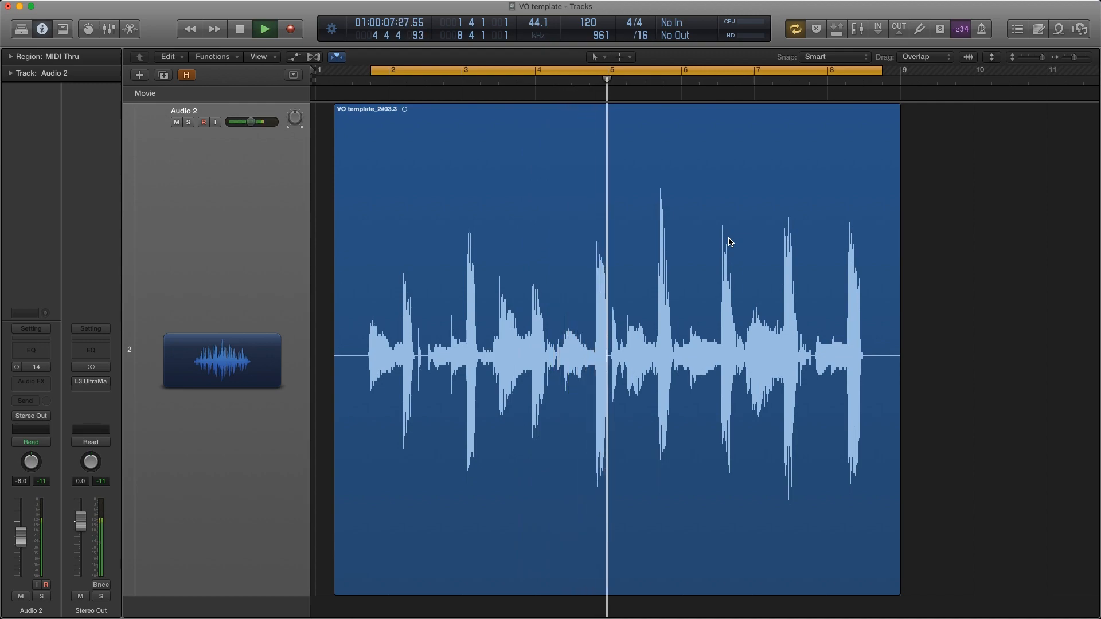
Stop playback, add a Channel EQ to the Audio 2 track and load its Megaphone preset from the EQ Tools presets
key(space)
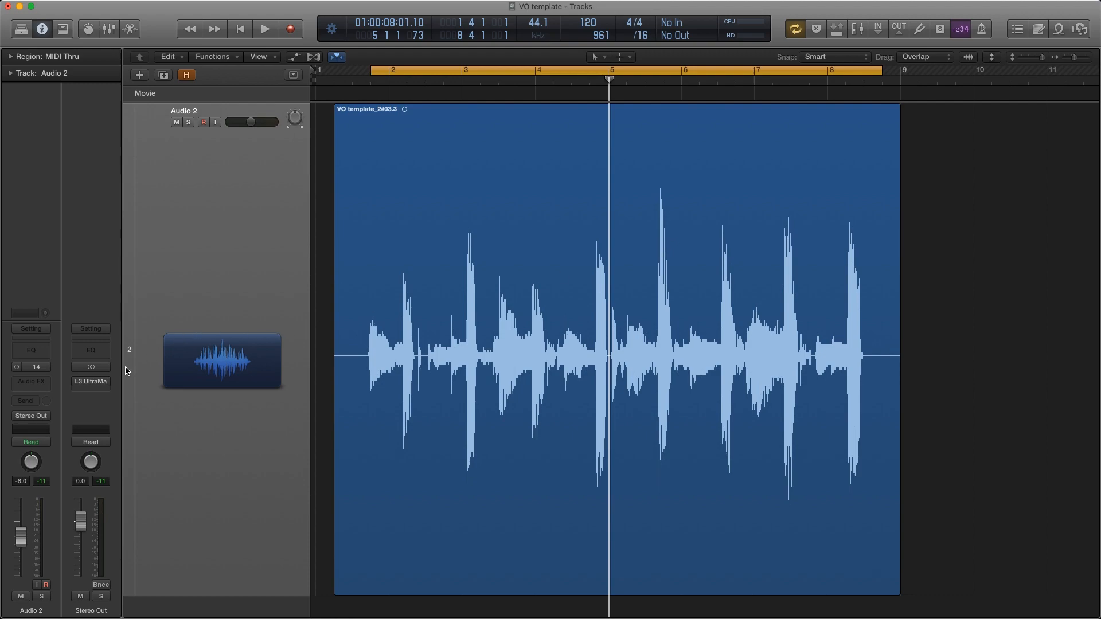
click(34, 352)
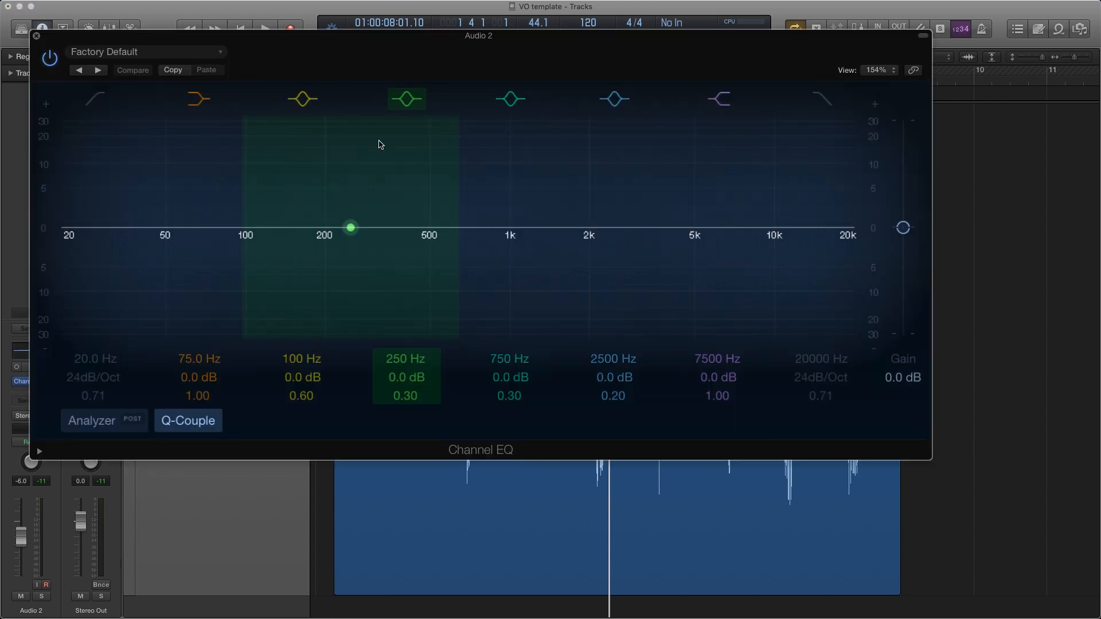
drag(298, 50, 343, 47)
click(262, 51)
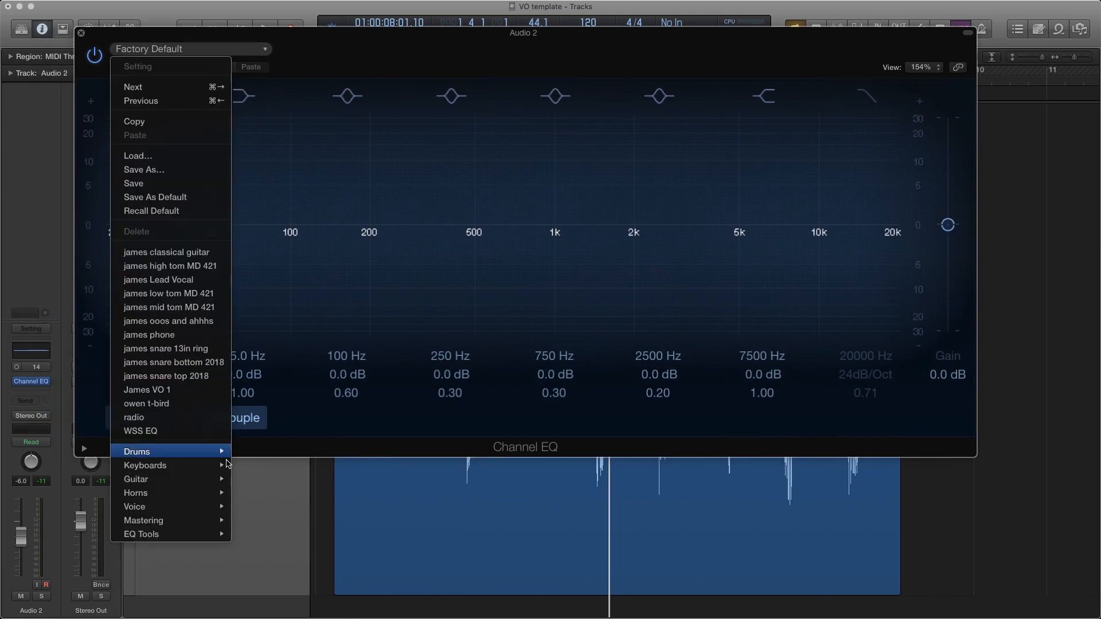
mouse_move(192, 519)
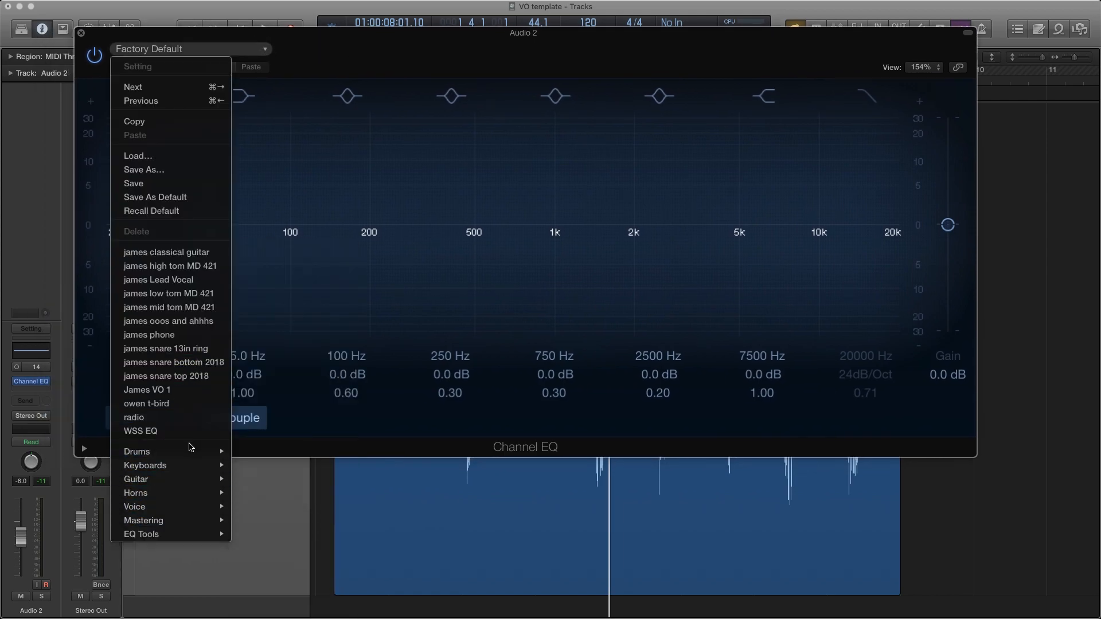
mouse_move(189, 453)
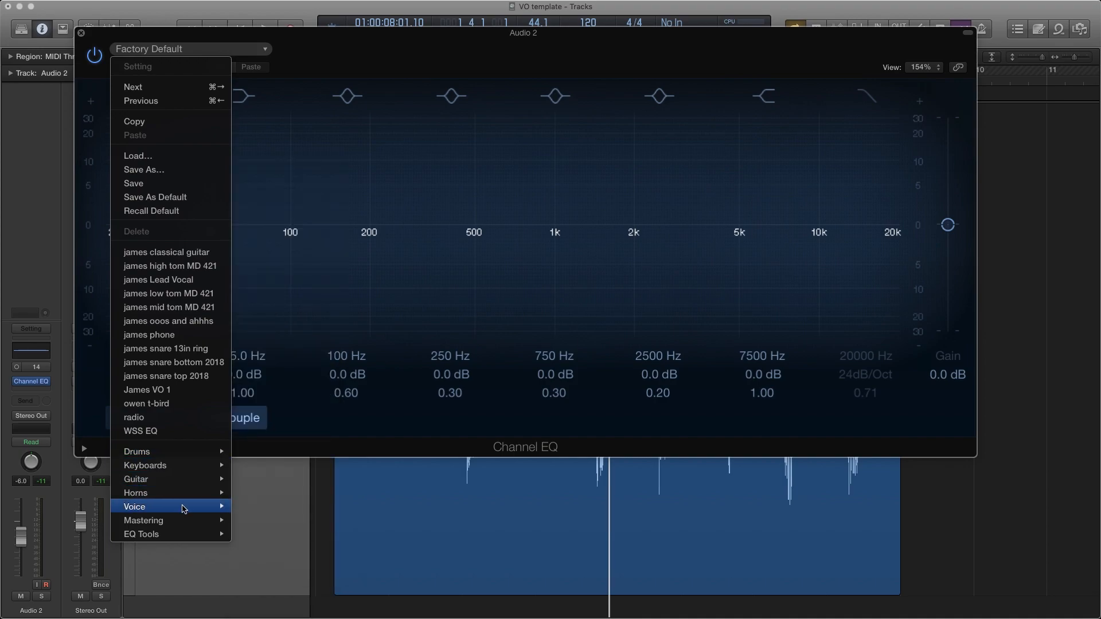
mouse_move(188, 499)
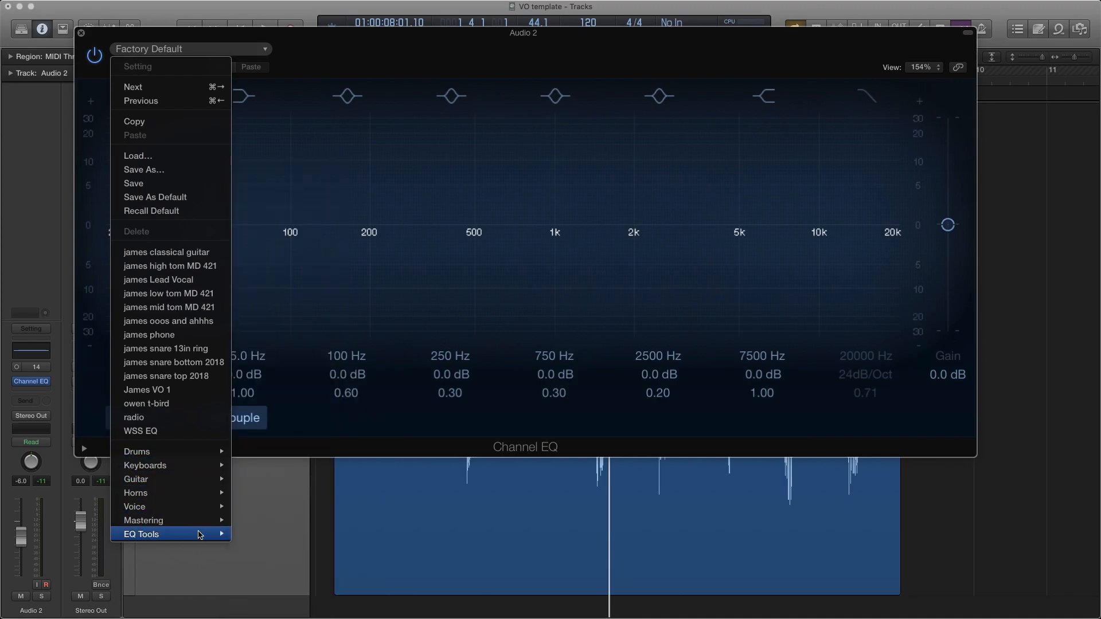
mouse_move(211, 535)
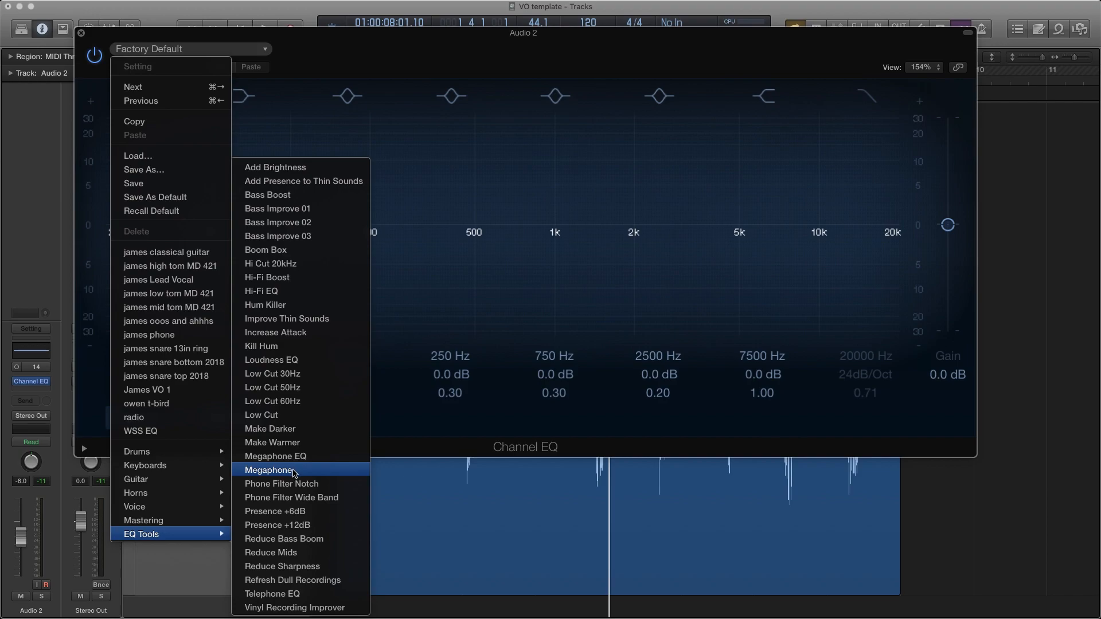
click(294, 472)
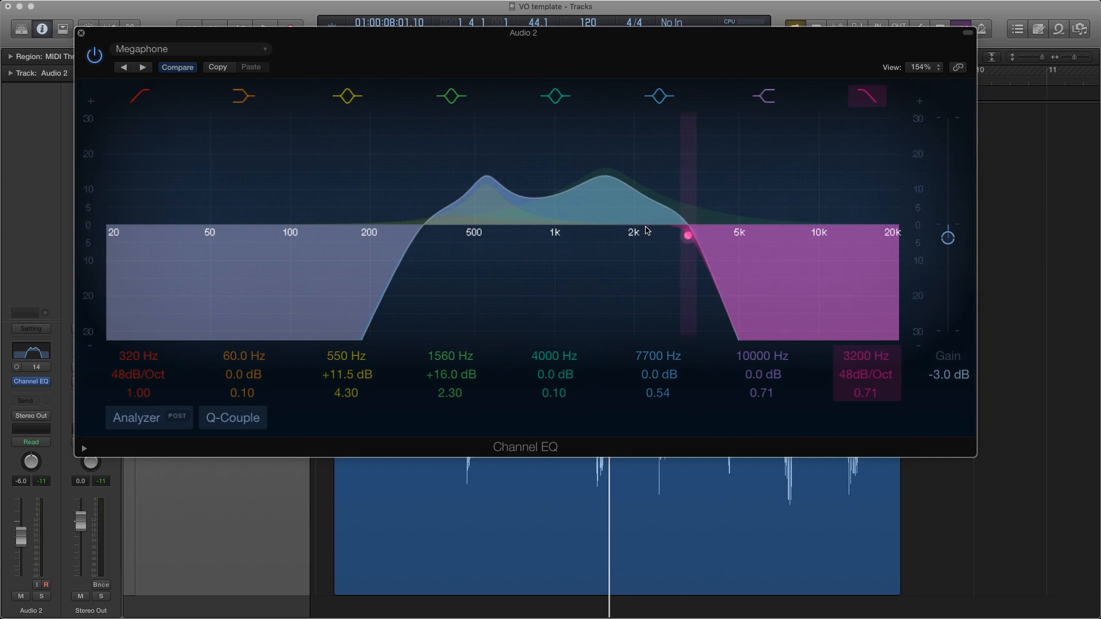
While the voice plays, set the EQ's low-cut frequency to 400 Hz and the high-cut frequency to 5100 Hz
key(space)
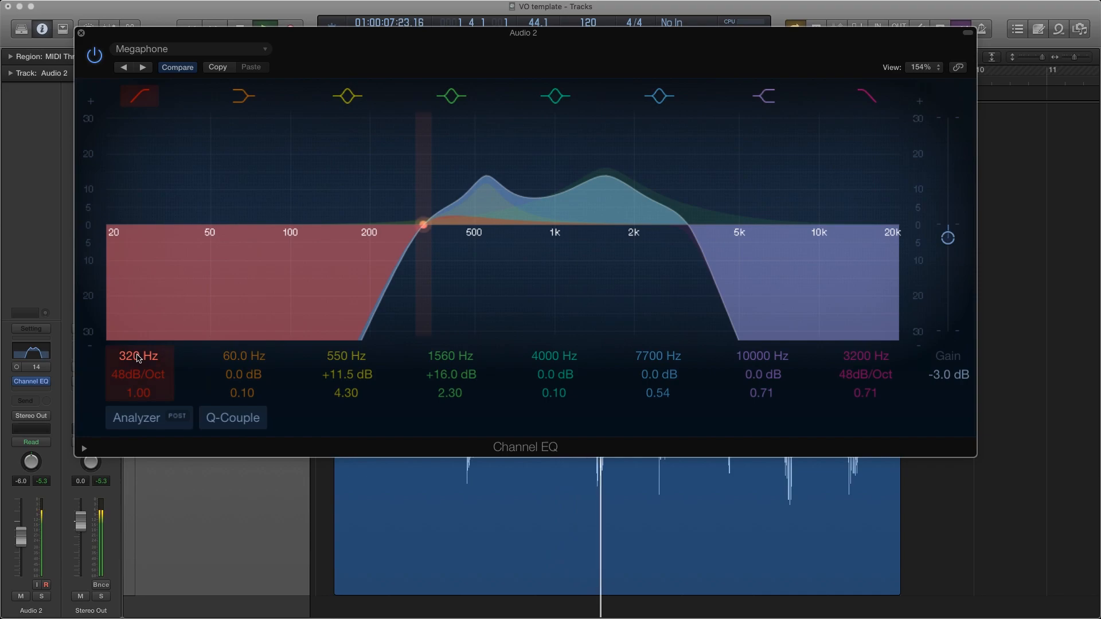
drag(137, 358, 137, 332)
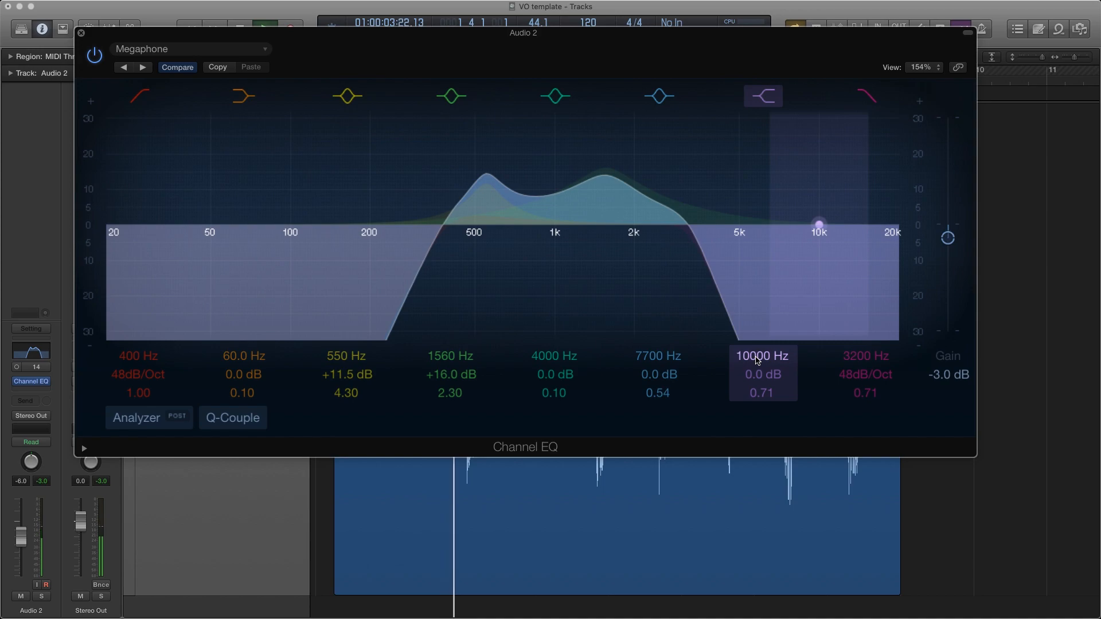
click(863, 356)
drag(863, 356, 863, 328)
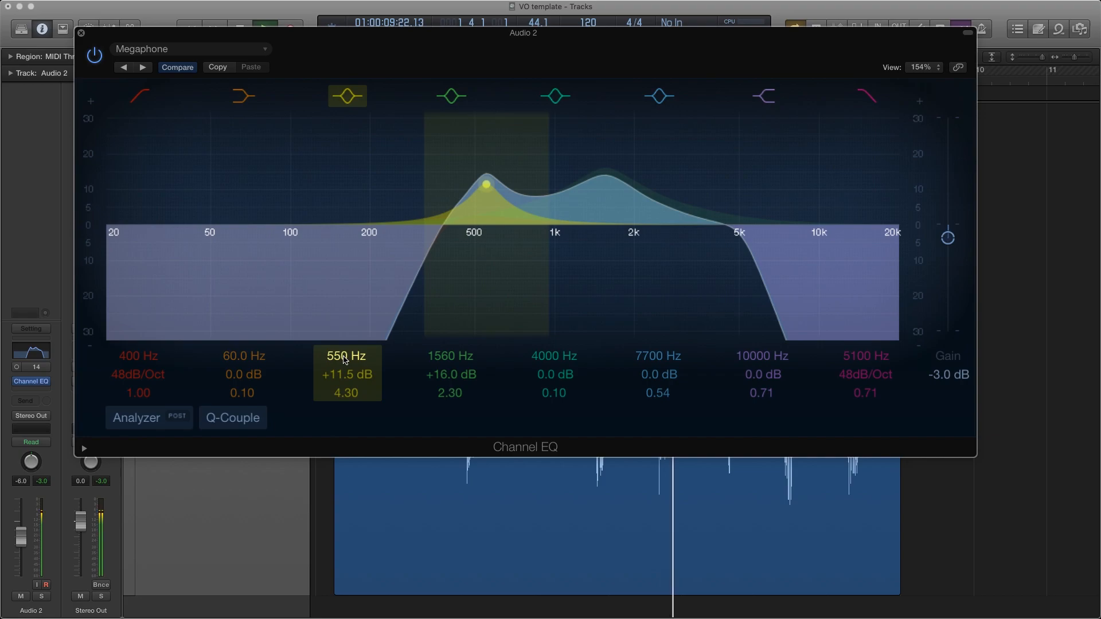
Move the 550 Hz boost to 670 Hz and set the 1560 Hz boost to 1660 Hz with +10.0 dB gain
drag(345, 359, 345, 337)
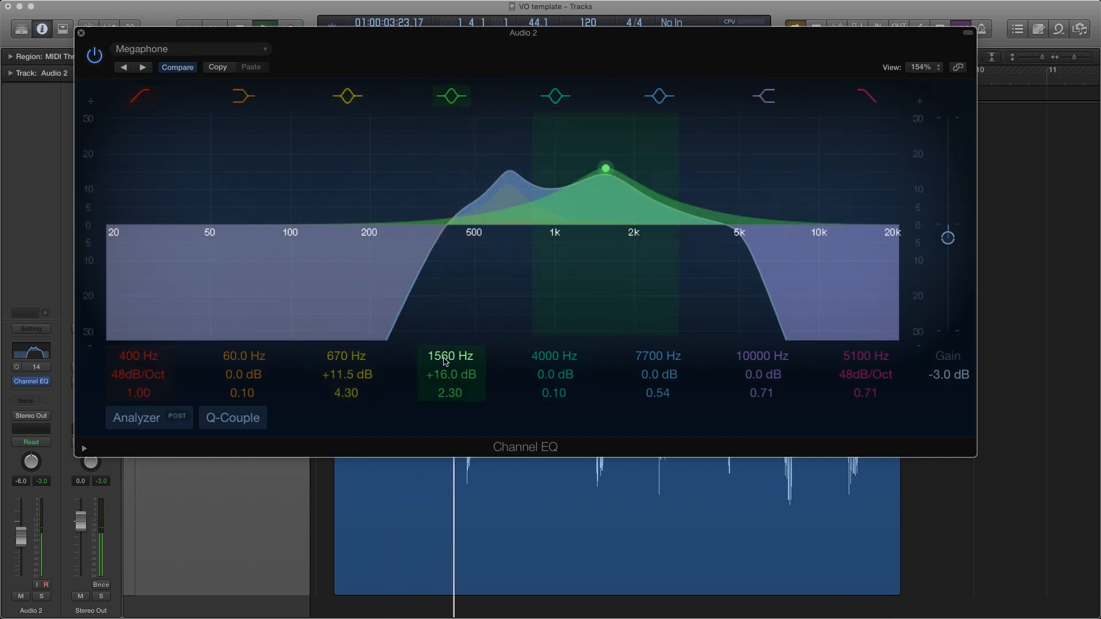
mouse_move(449, 359)
mouse_down()
mouse_move(449, 329)
mouse_move(449, 346)
mouse_up()
scroll(447, 376, down, 12)
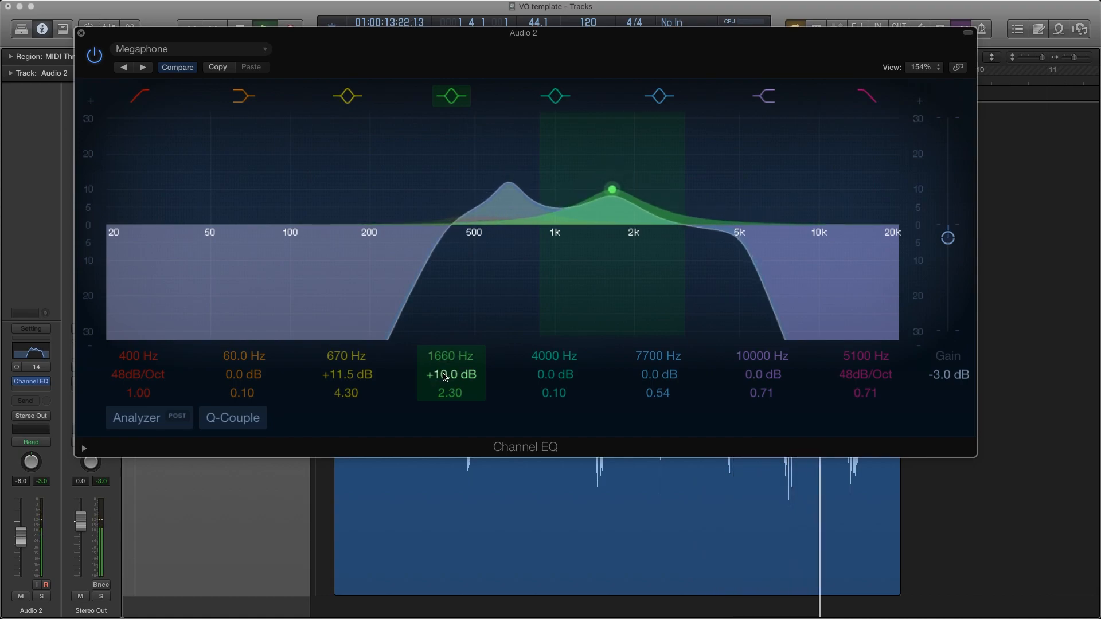
Compare the voice with the EQ bypassed and active, and lower the EQ's output gain to -5.0 dB
click(95, 56)
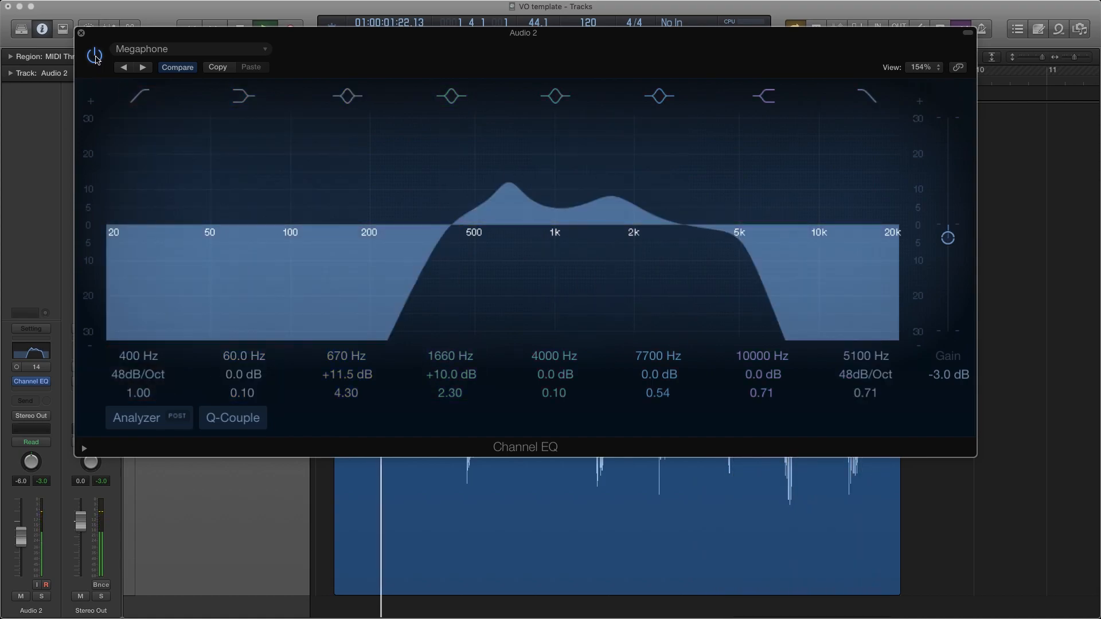
click(96, 57)
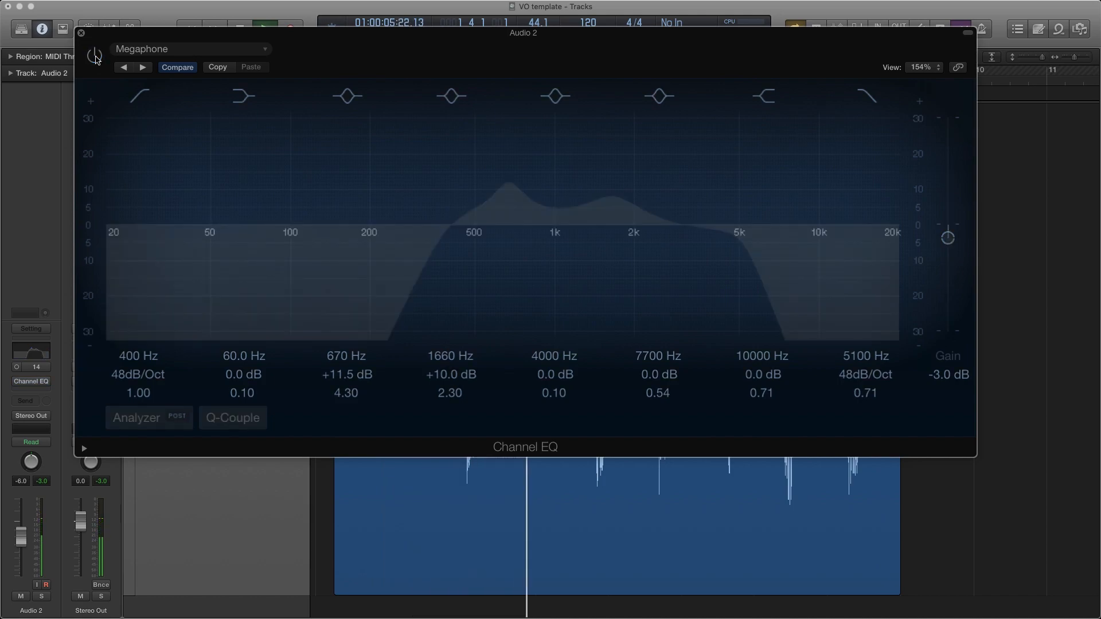
click(95, 56)
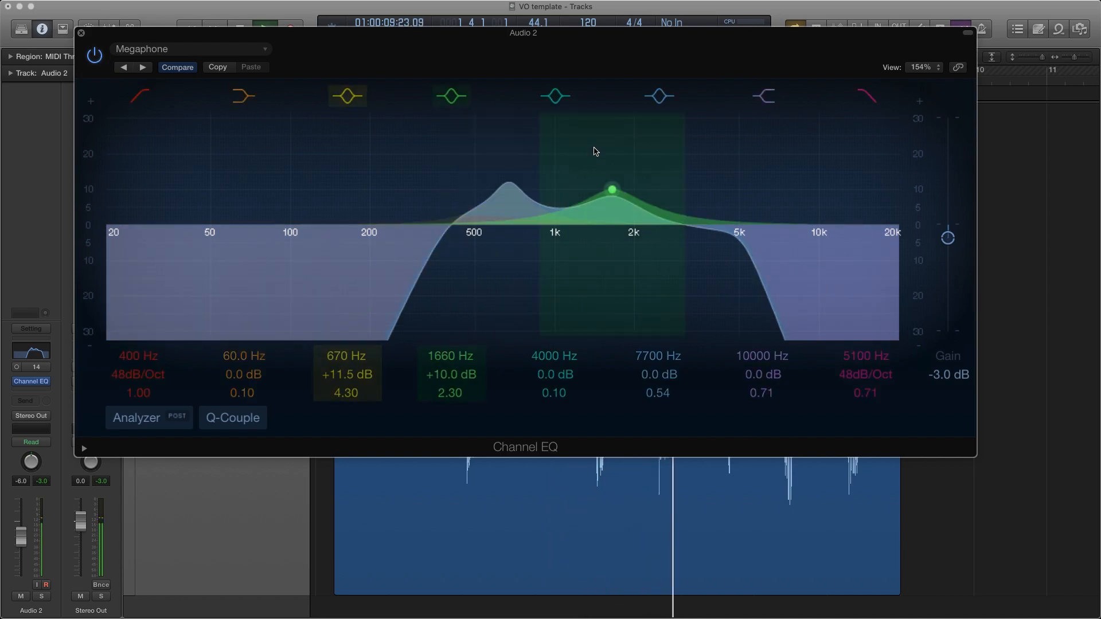
drag(950, 241, 951, 250)
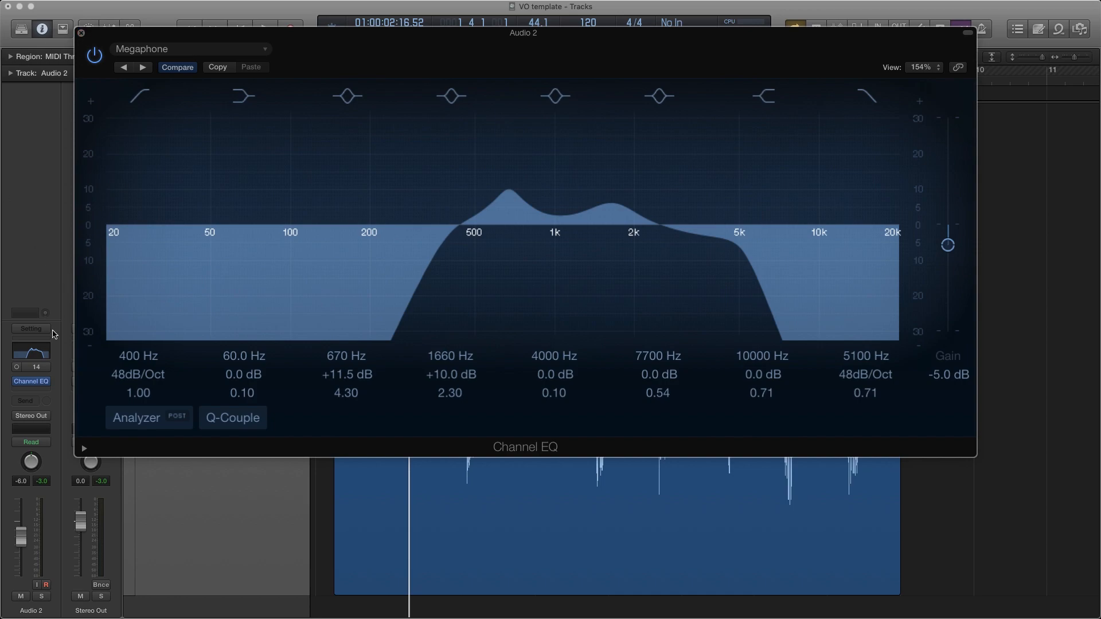
Insert a Mono->Stereo Space Designer reverb after the Channel EQ on the Audio 2 track
click(32, 392)
mouse_move(81, 505)
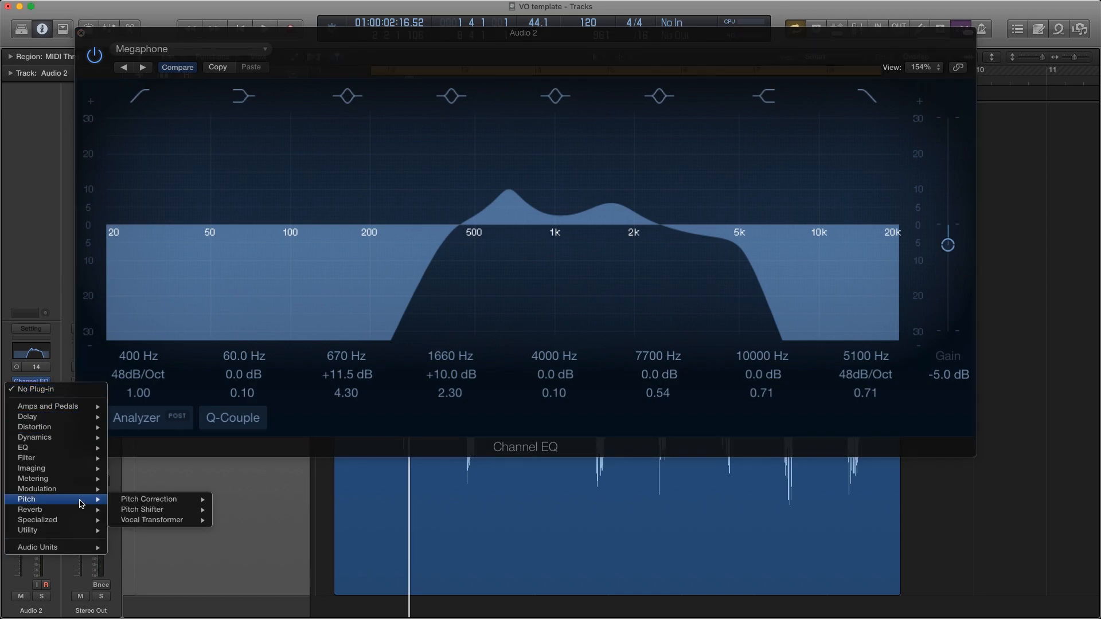
mouse_move(160, 546)
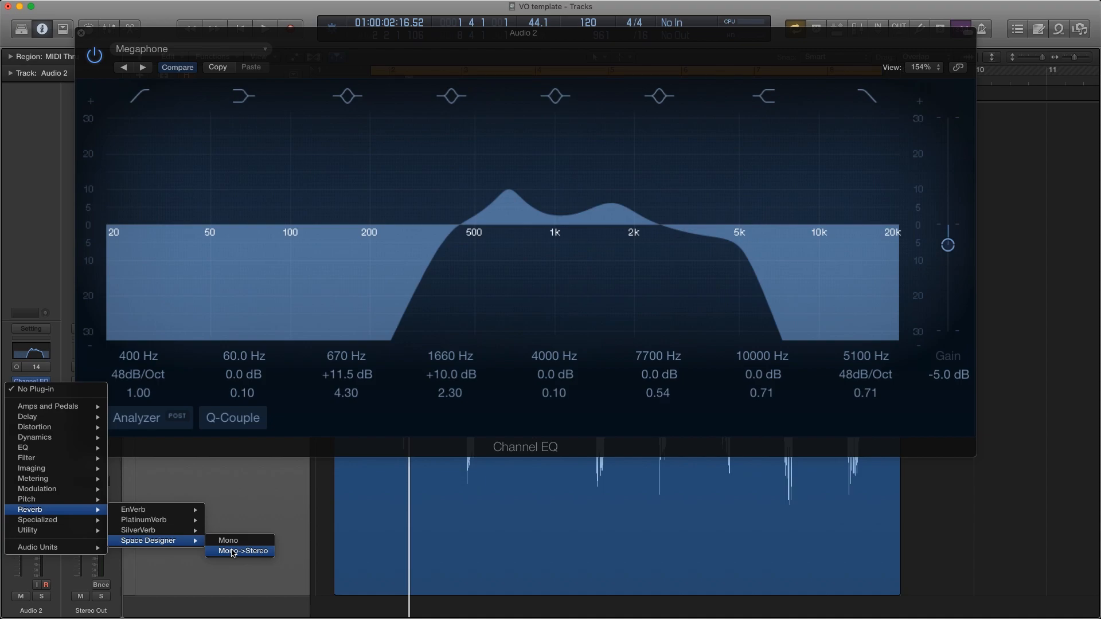
click(233, 552)
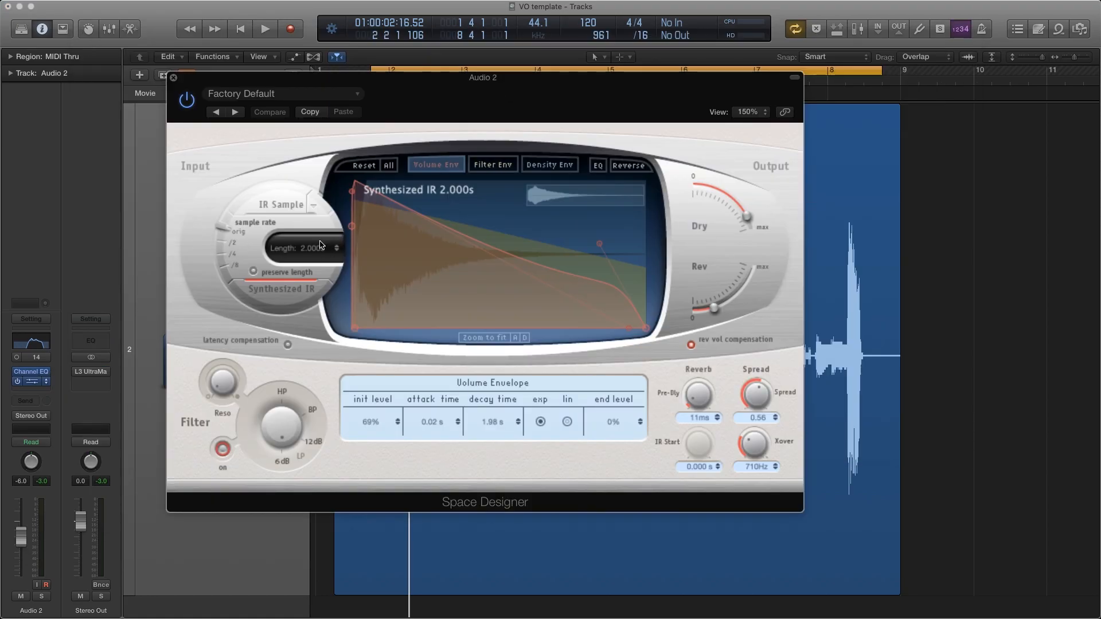
Load the 0.2s Small Wet Room preset from the small-space rooms in Space Designer and audition the voice with it
click(359, 95)
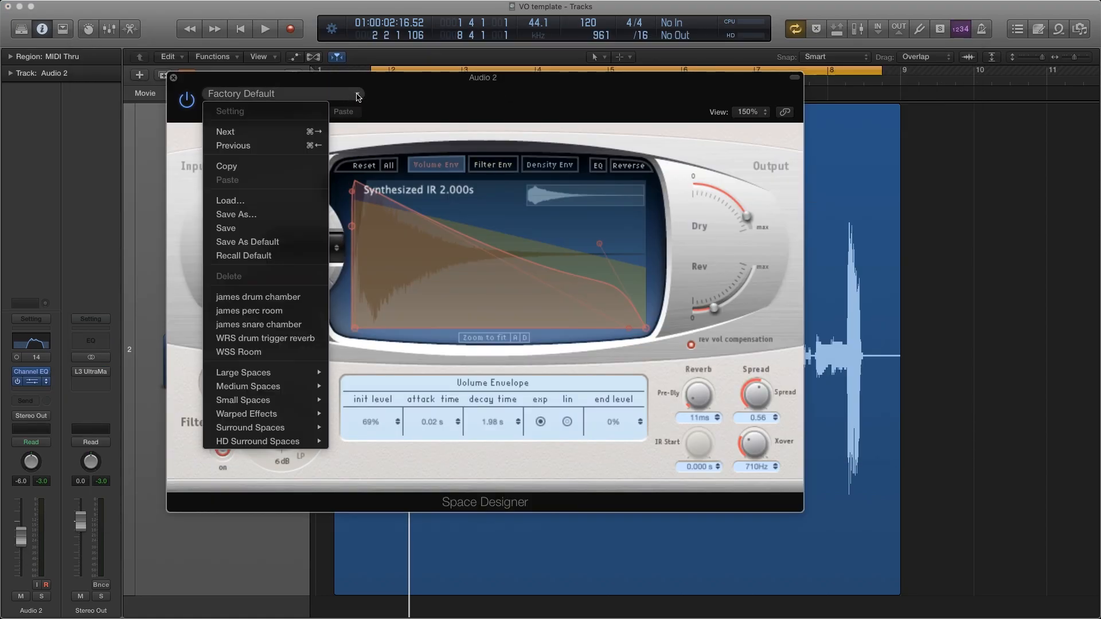
mouse_move(303, 374)
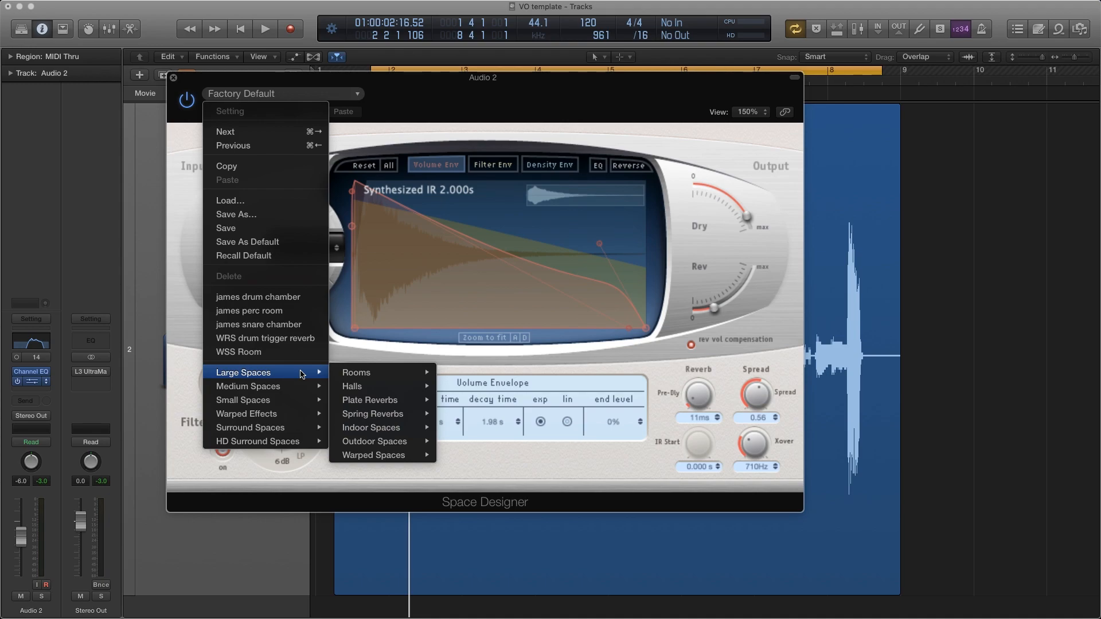
mouse_move(293, 400)
mouse_move(367, 400)
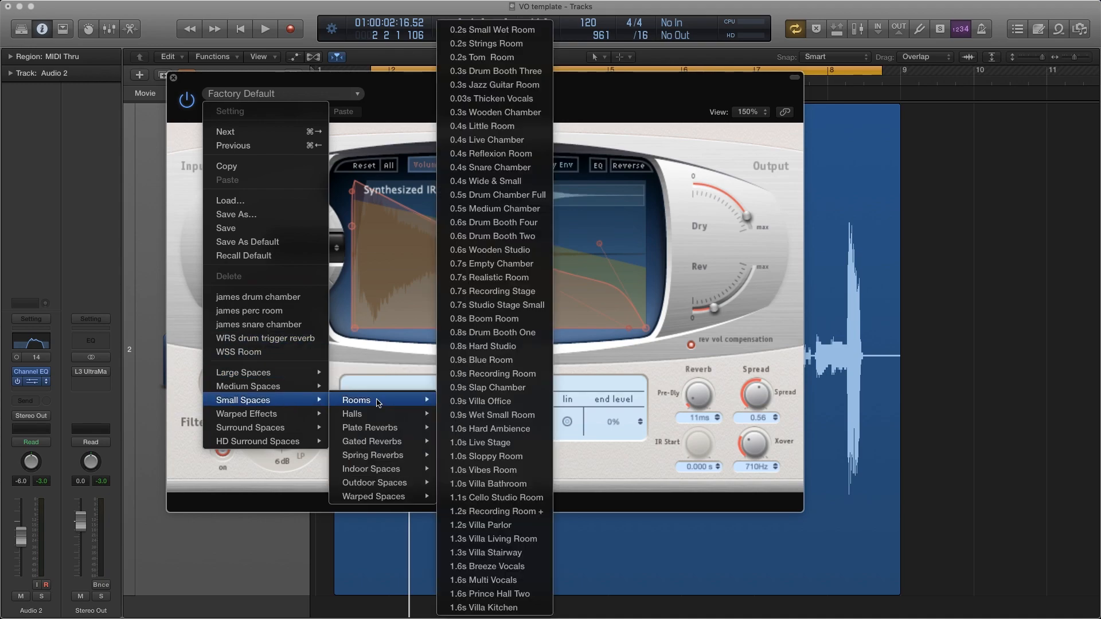
click(498, 30)
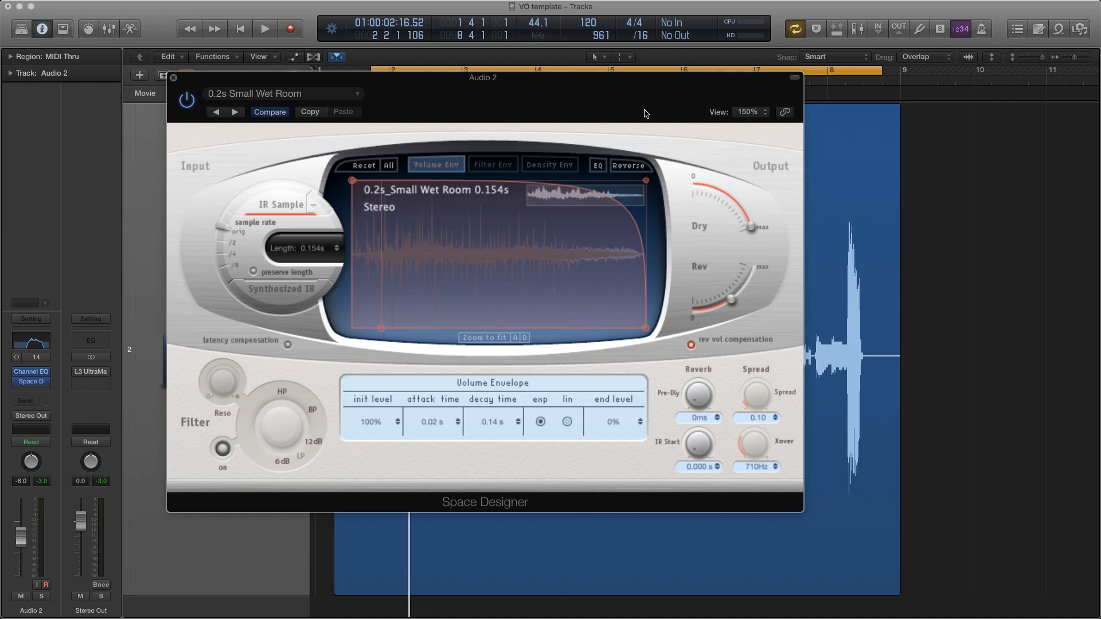
key(space)
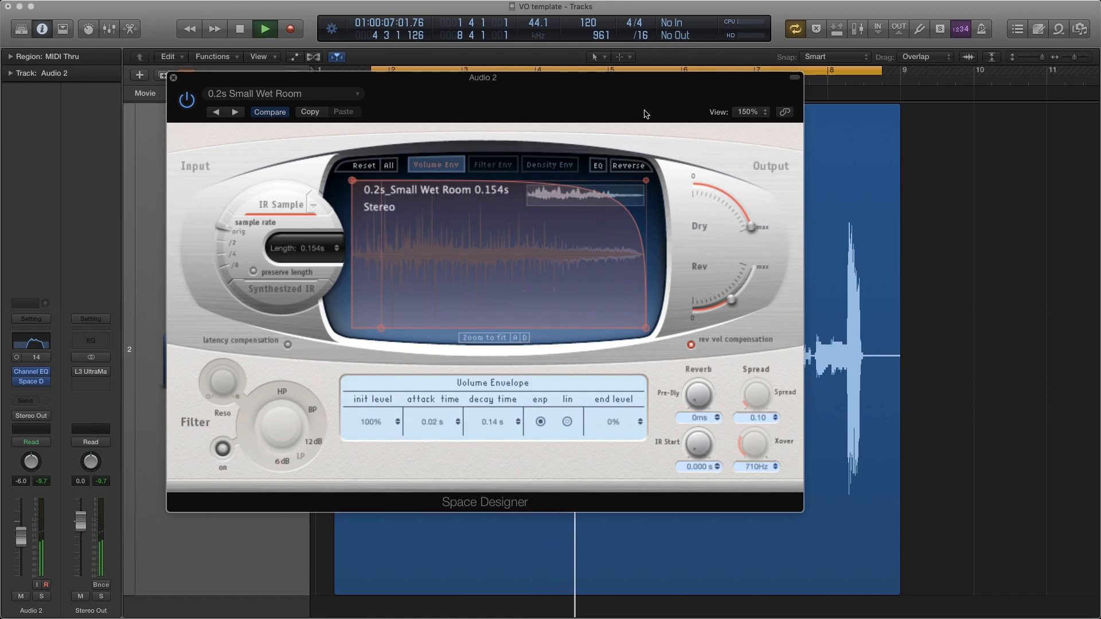
key(space)
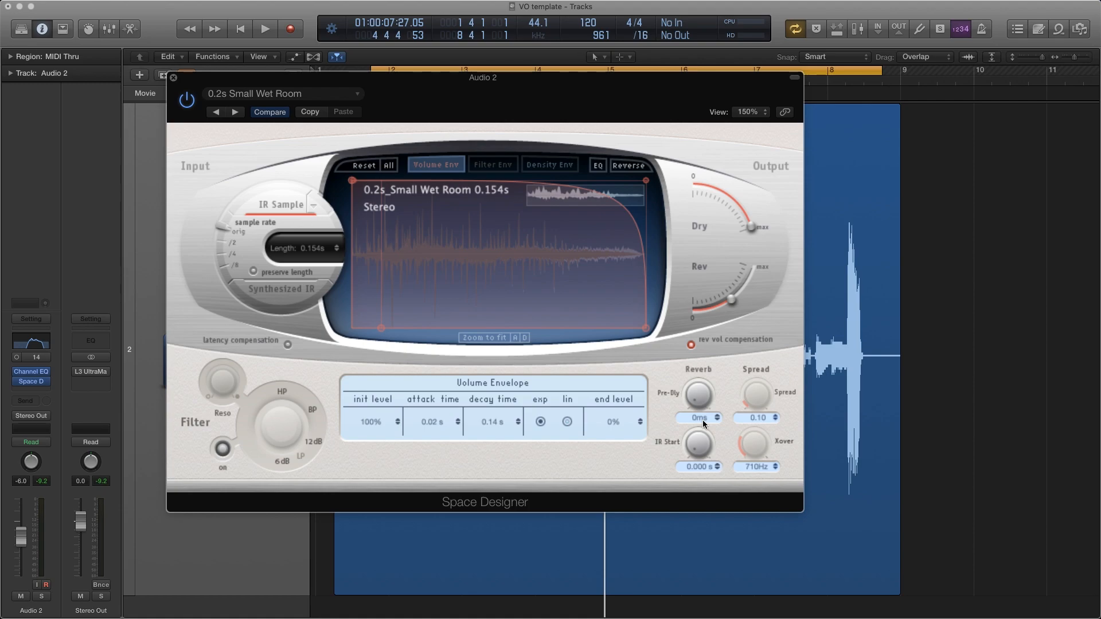
Set the reverb's pre-delay to 15 ms, audition the result and close Space Designer
drag(700, 417, 699, 404)
drag(699, 405, 699, 405)
key(space)
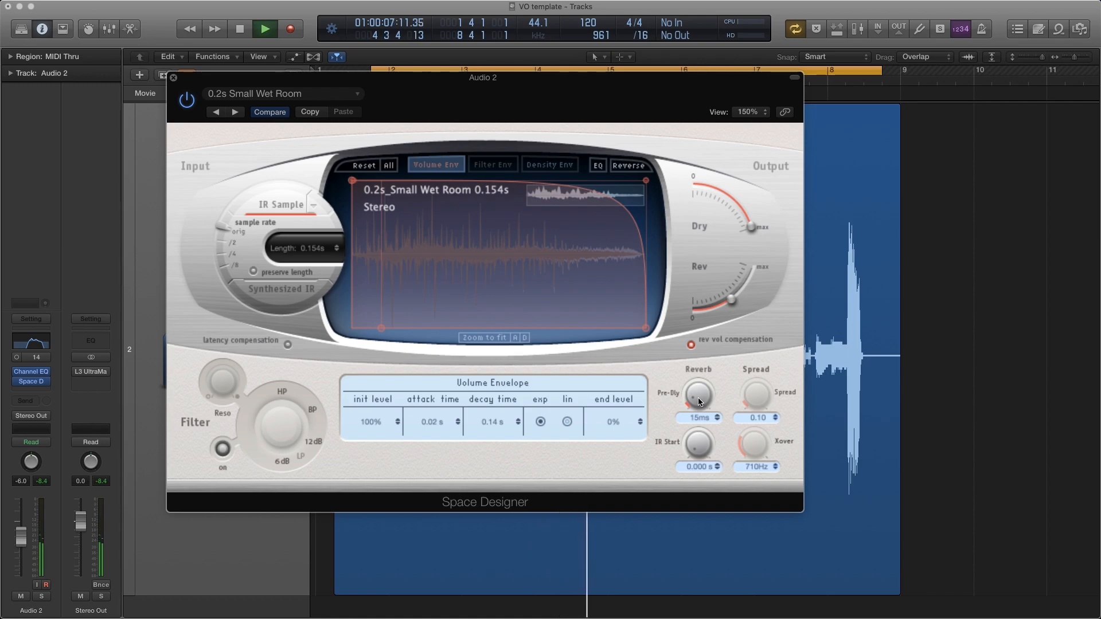
key(space)
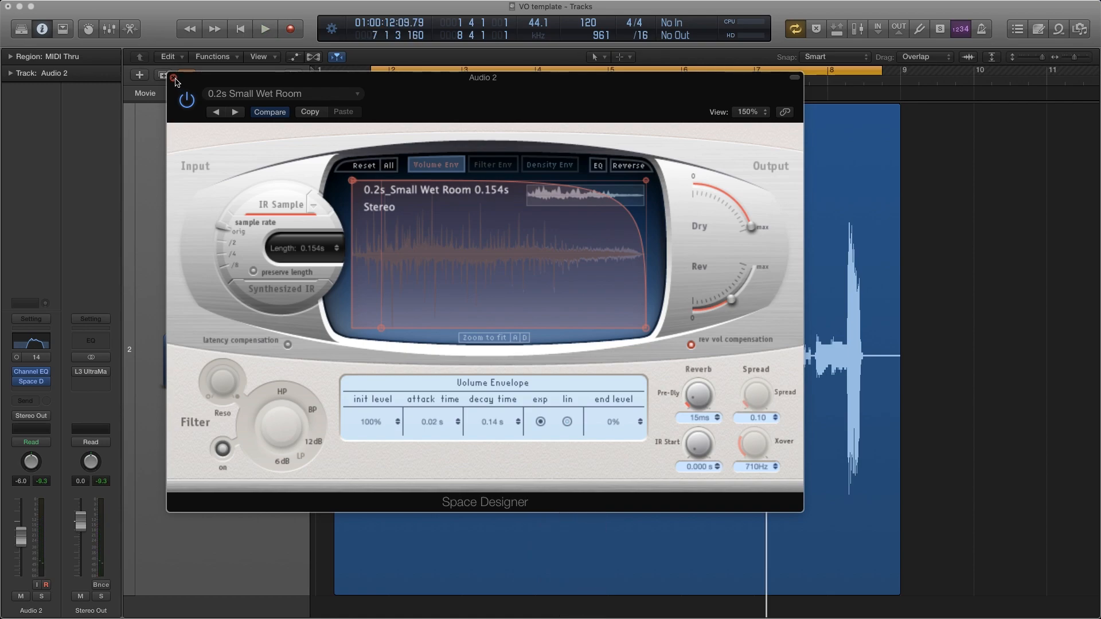
click(173, 78)
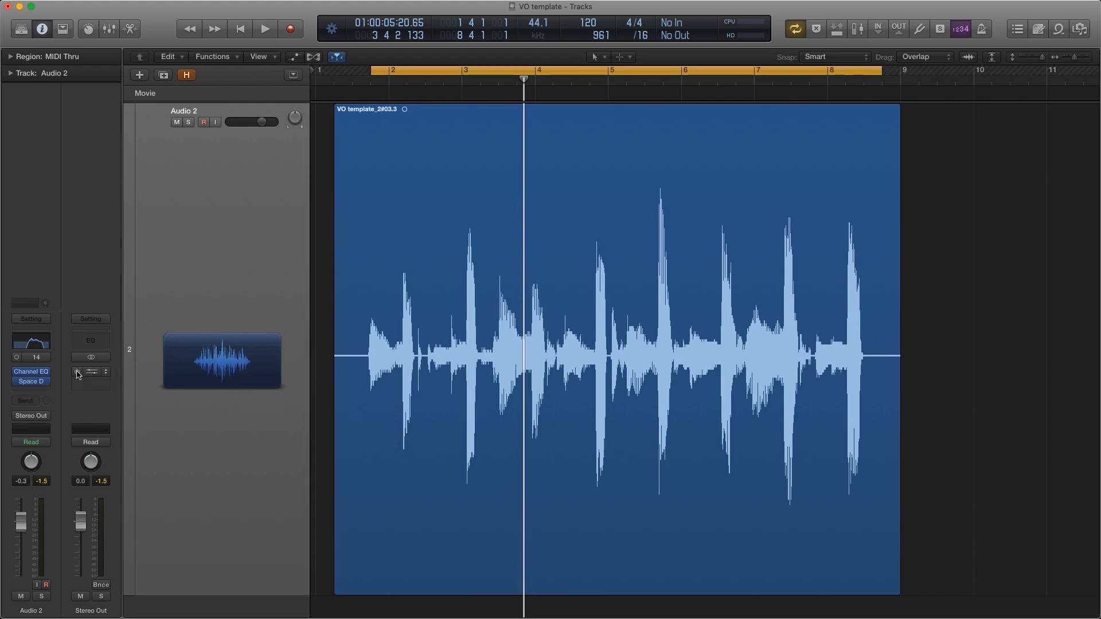
Insert iZotope Vinyl between the Channel EQ and Space Designer on Audio 2, placing its window over the waveform
drag(31, 382, 31, 389)
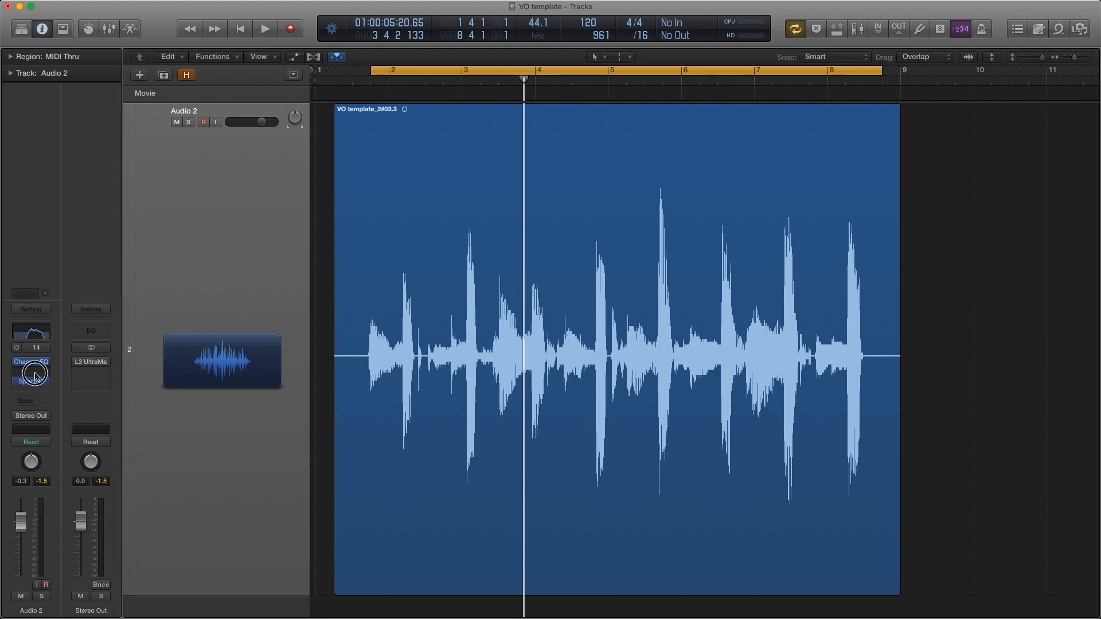
click(31, 372)
mouse_move(99, 519)
mouse_move(137, 536)
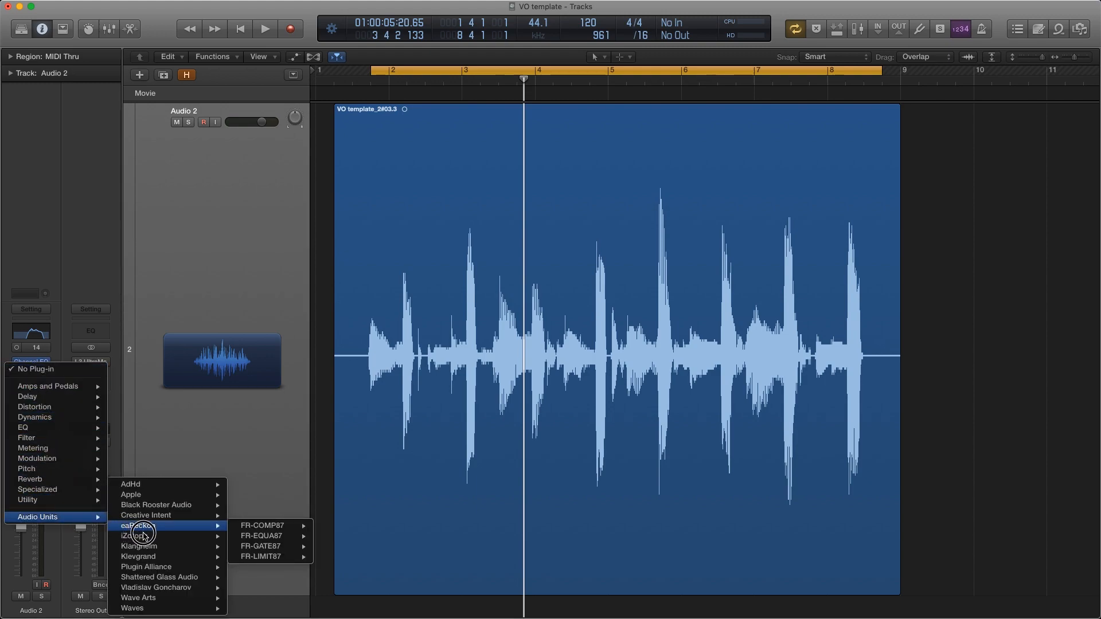
mouse_move(261, 536)
click(333, 536)
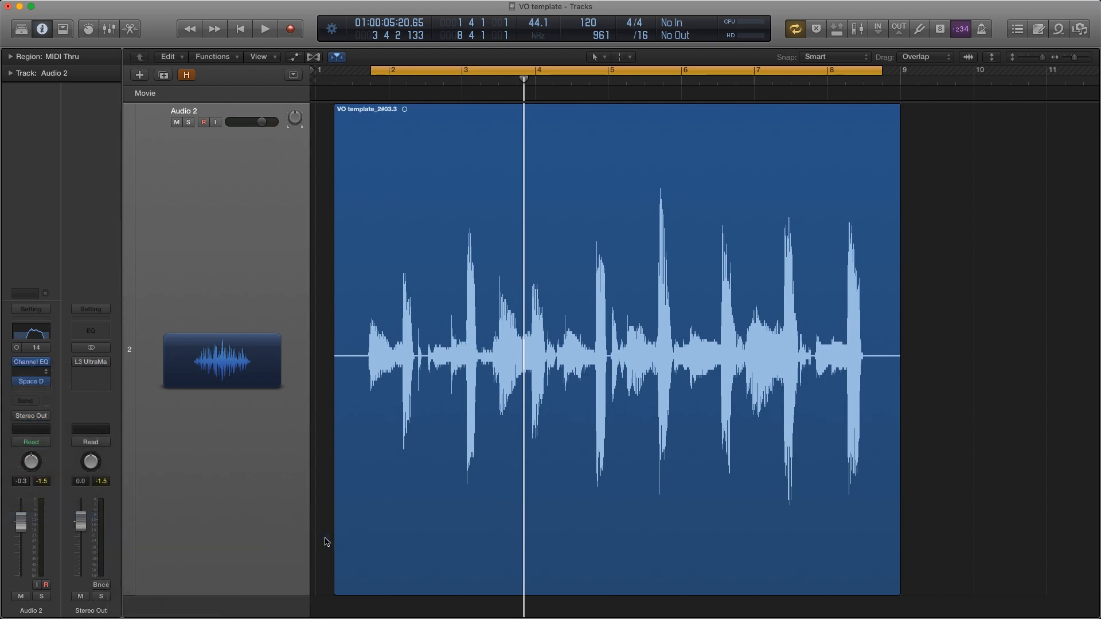
drag(236, 46, 631, 215)
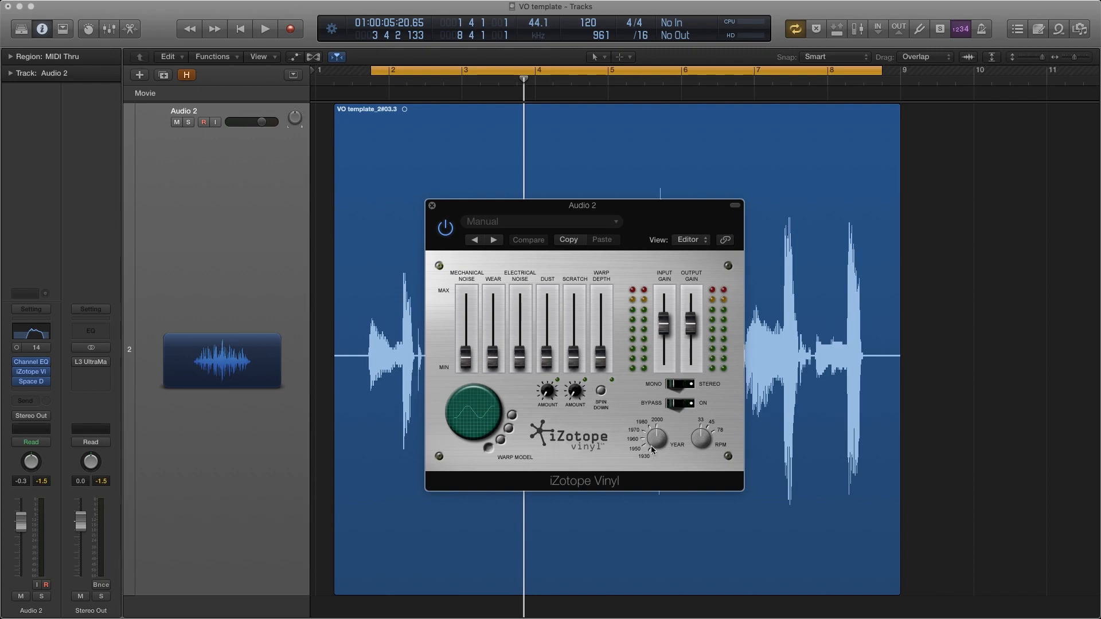
Play the voice and set the iZotope Vinyl year to about 1960
key(space)
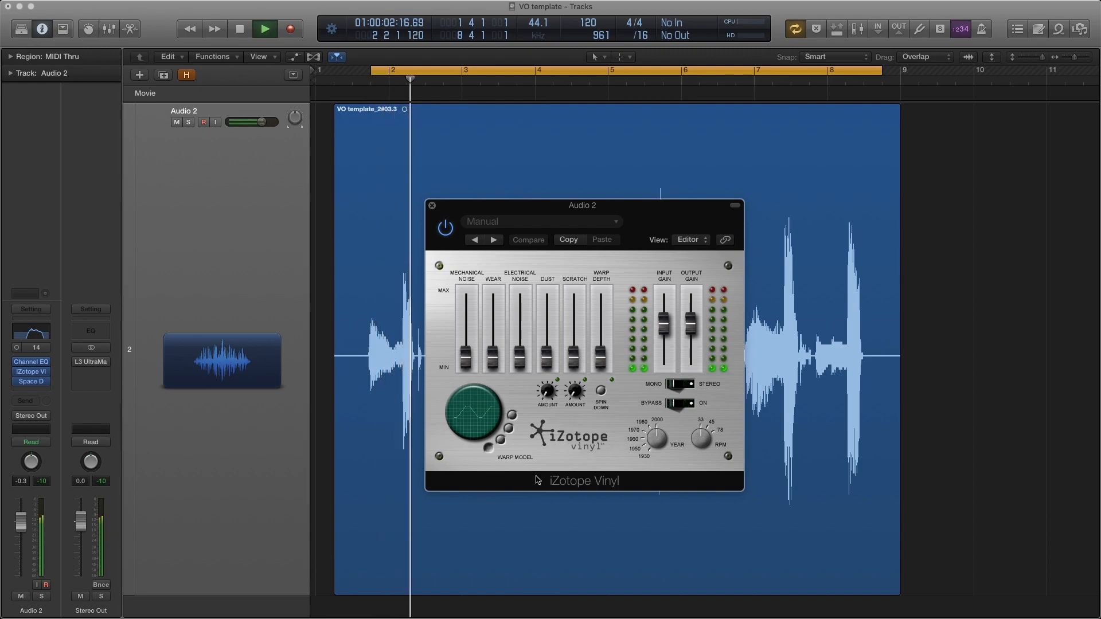
mouse_move(646, 449)
mouse_down()
mouse_move(651, 457)
mouse_move(643, 445)
mouse_up()
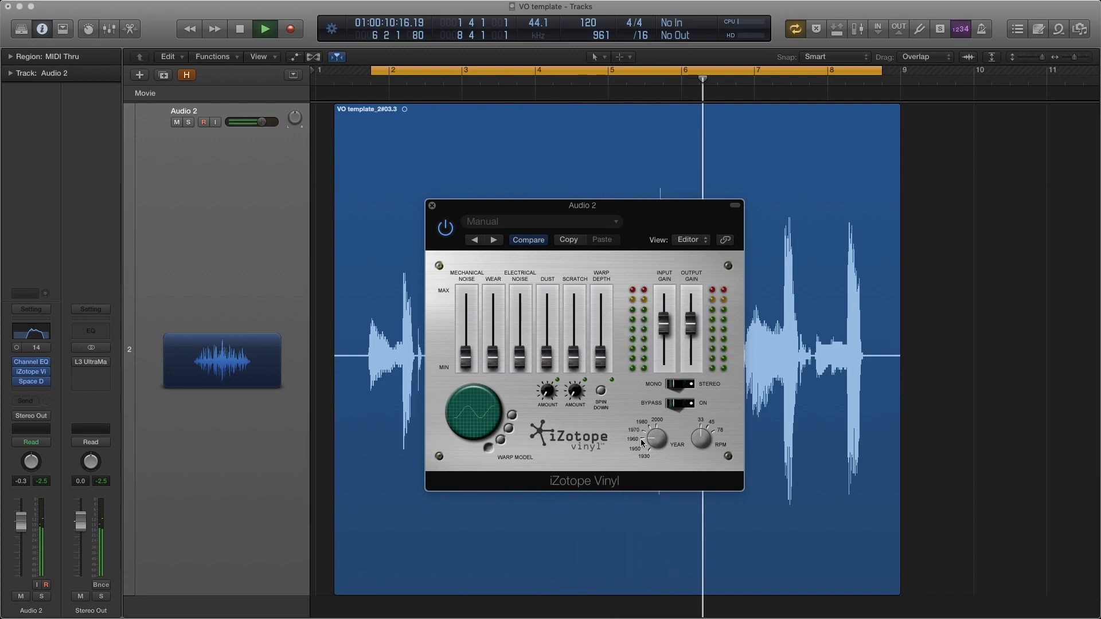
Raise iZotope Vinyl's mechanical noise slightly above minimum, audition the voice with it and close the plug-in window
key(space)
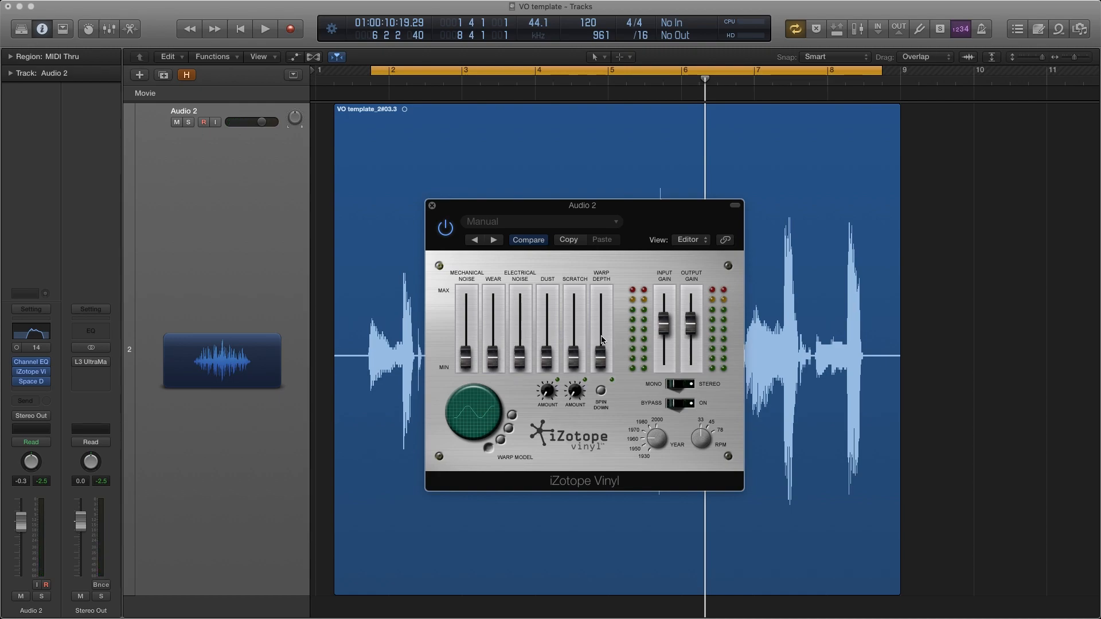
mouse_move(467, 360)
mouse_down()
mouse_move(463, 319)
mouse_move(468, 368)
mouse_up()
key(space)
mouse_move(466, 359)
mouse_down()
mouse_move(467, 313)
mouse_move(468, 348)
mouse_up()
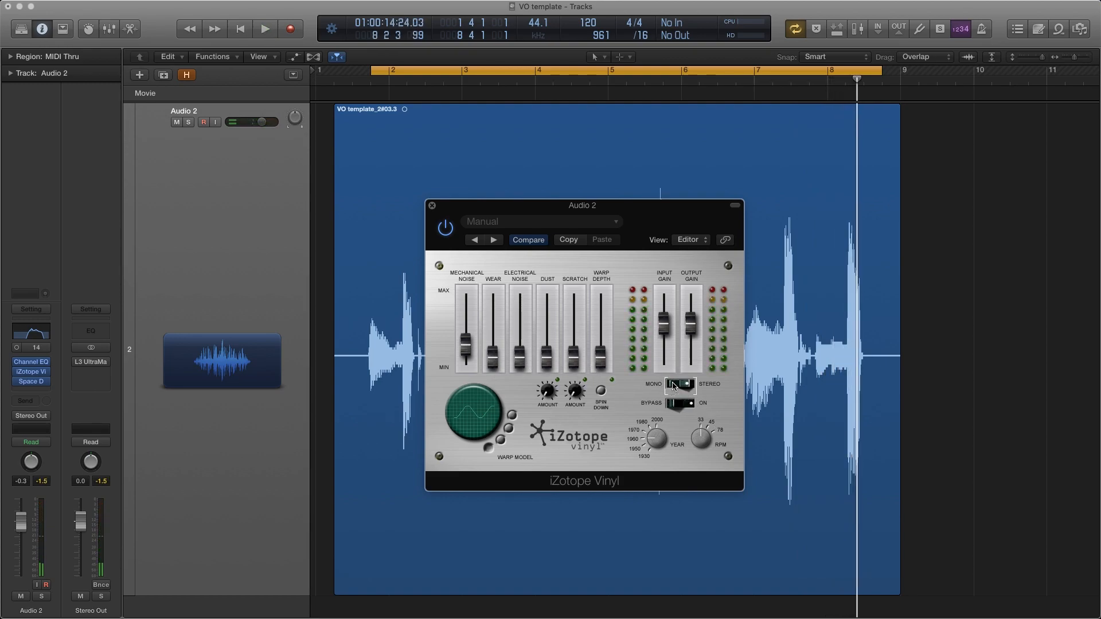
click(432, 205)
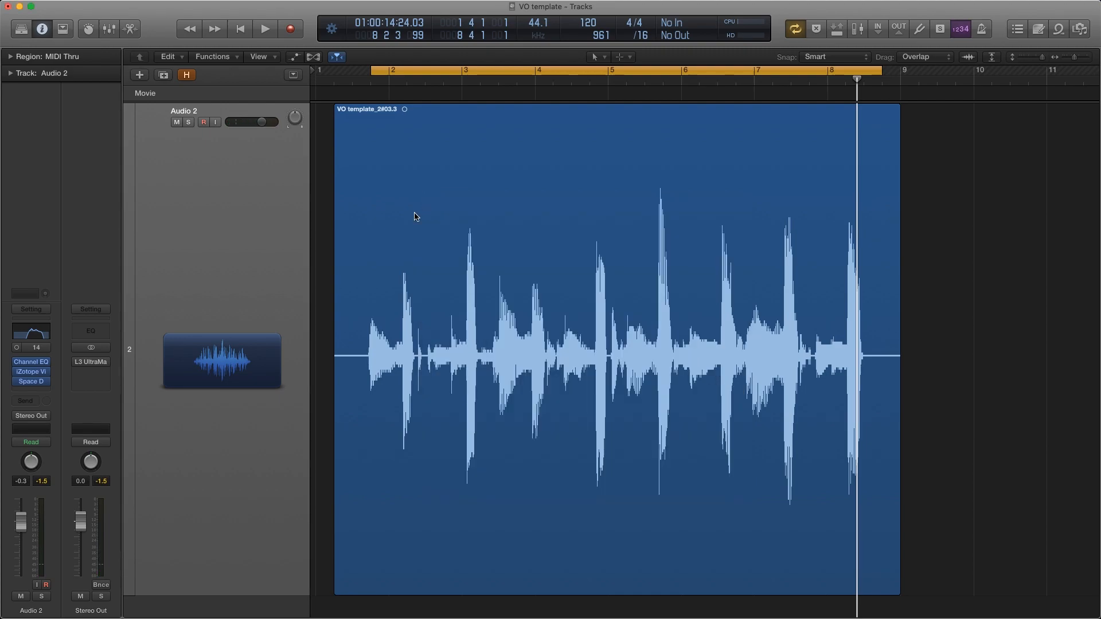
Open the Channel EQ, Space Designer and iZotope Vinyl windows on Audio 2 and arrange them so all three can be seen together
mouse_move(32, 365)
click(32, 365)
click(29, 380)
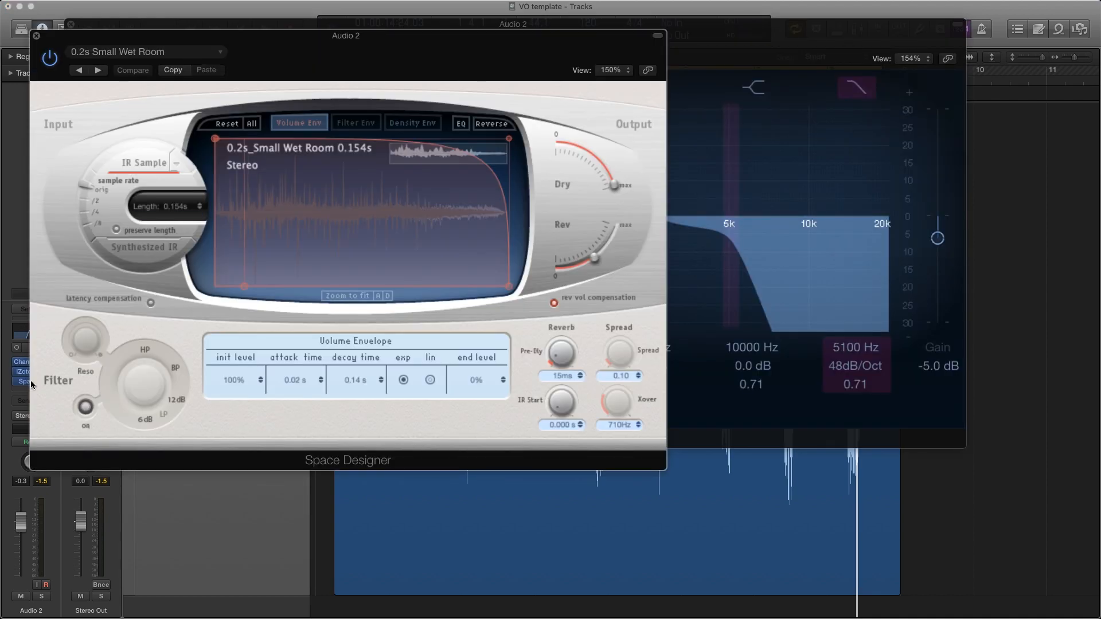
drag(262, 58, 490, 77)
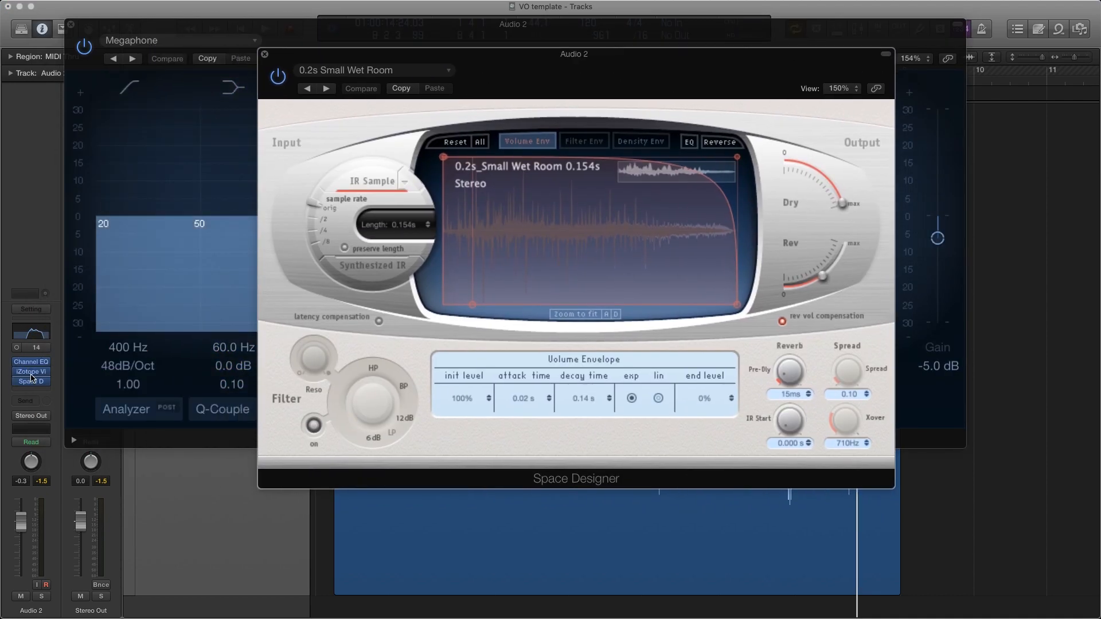
click(33, 373)
drag(627, 217, 940, 308)
Play the voice and compare the dry and processed sound by bypassing all three Audio 2 inserts, then re-enabling them
key(space)
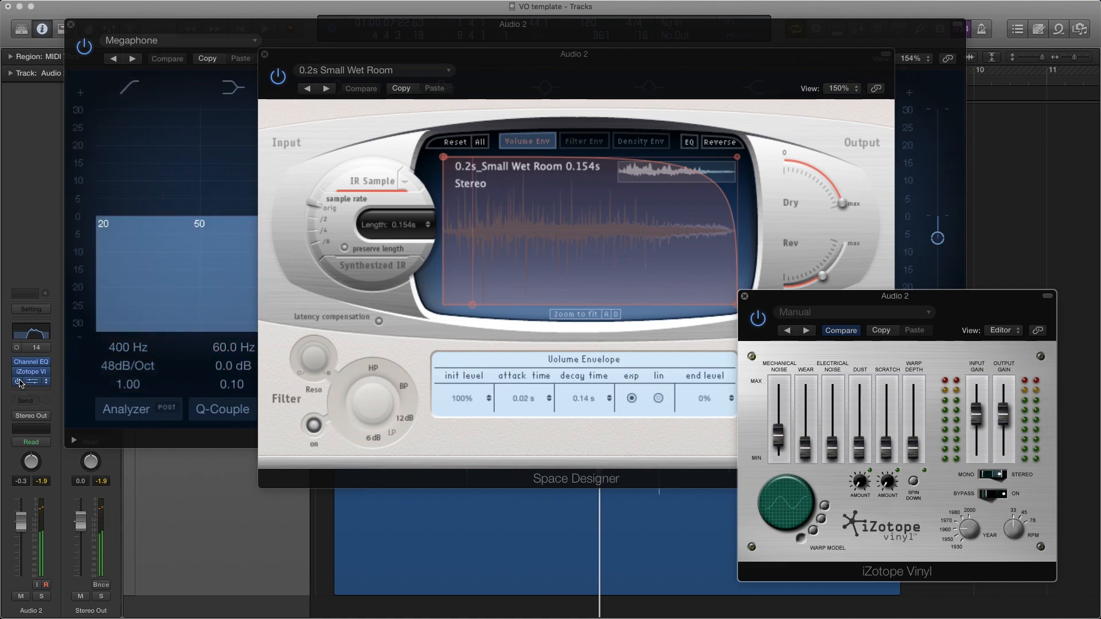
drag(19, 382, 18, 362)
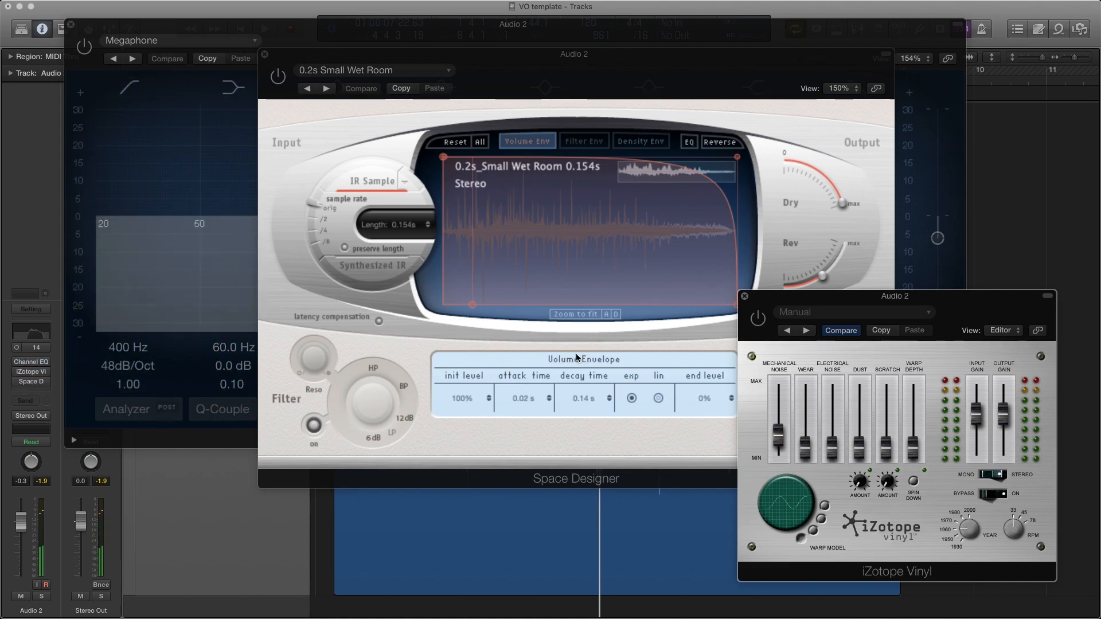
key(space)
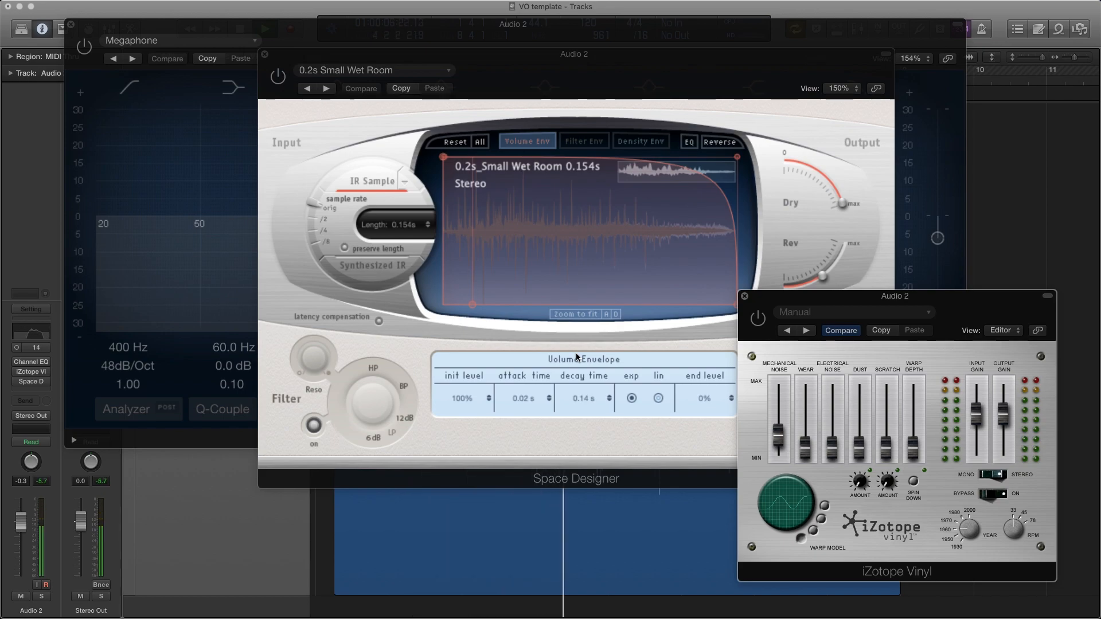
drag(18, 381, 17, 364)
key(space)
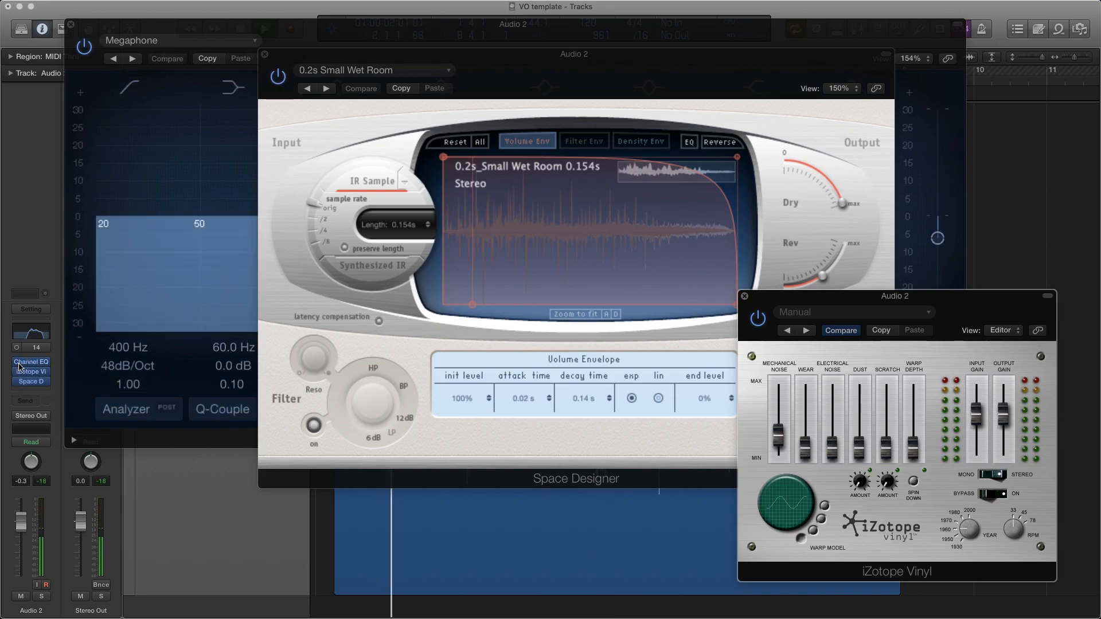